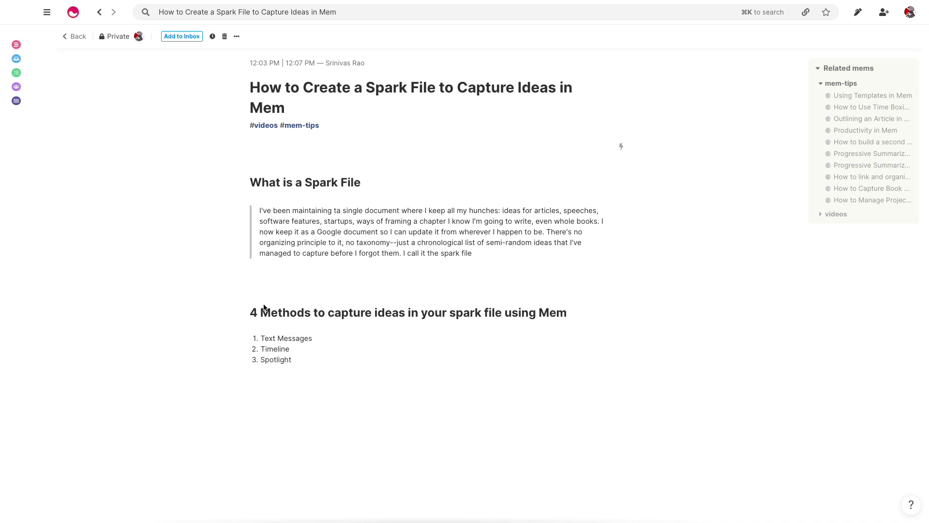
Open the Texts setup from the Flows page so SMS ideas reach the Timeline and Inbox
click(21, 102)
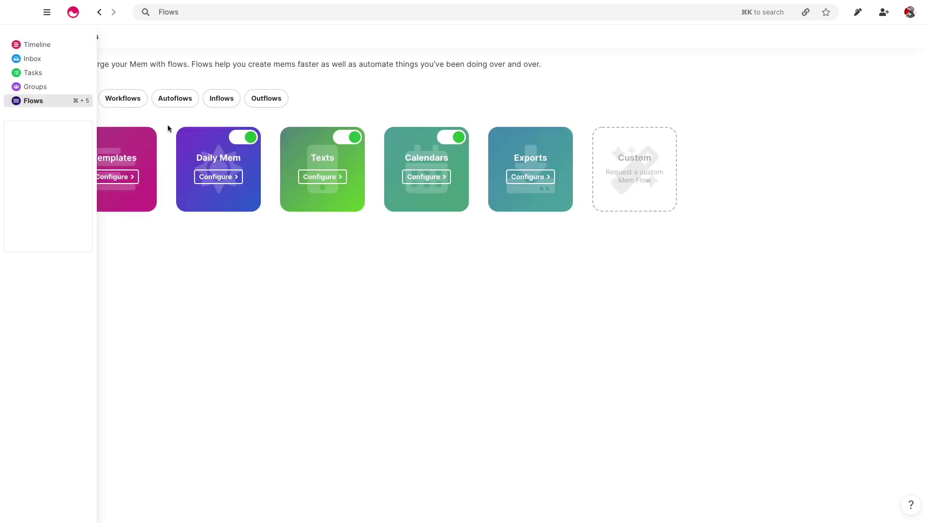
click(337, 178)
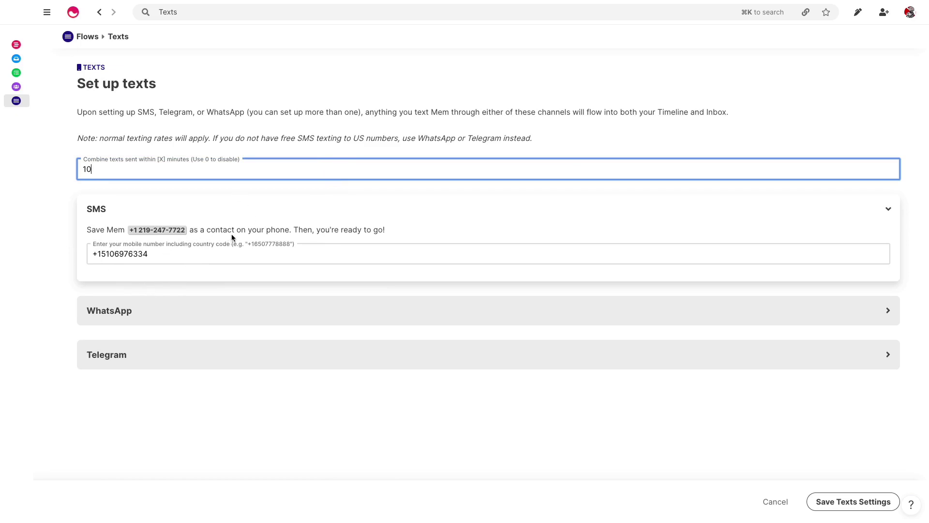
Scroll the Timeline back to May 19 and open the #blogpostidea note 'Transform a to do list into a to learn list'
mouse_move(38, 125)
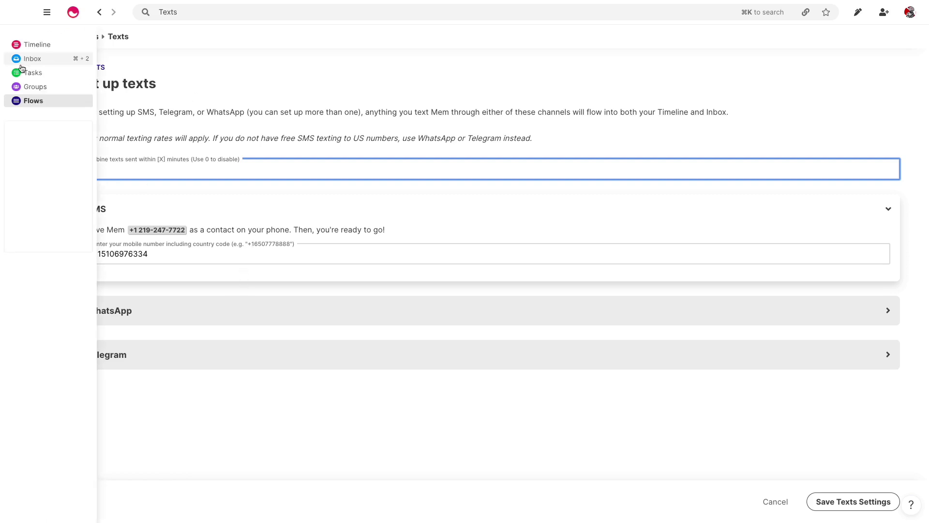
click(22, 46)
scroll(223, 242, down, 15)
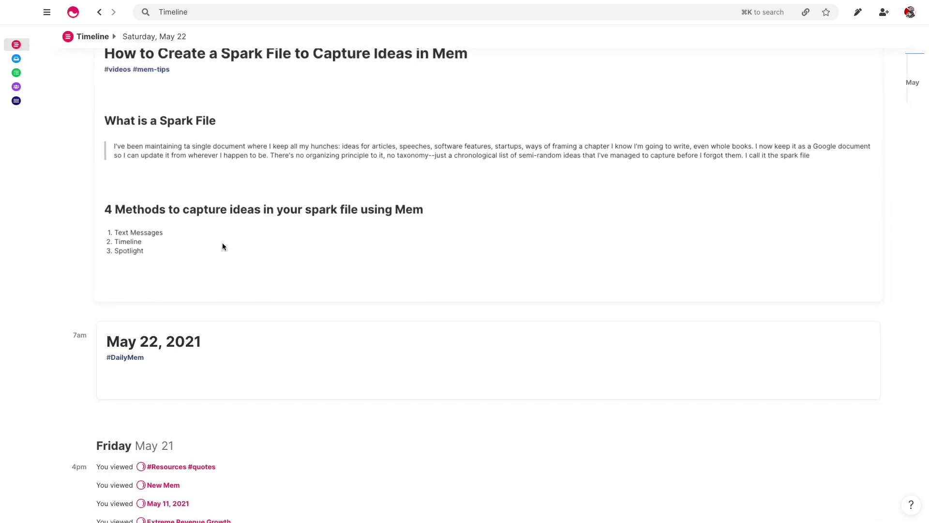
scroll(230, 277, down, 10)
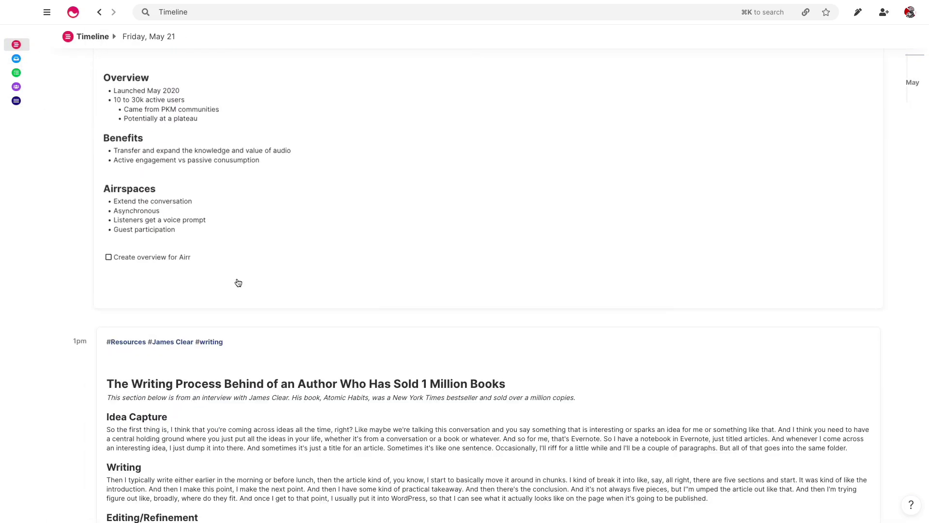
scroll(237, 281, down, 12)
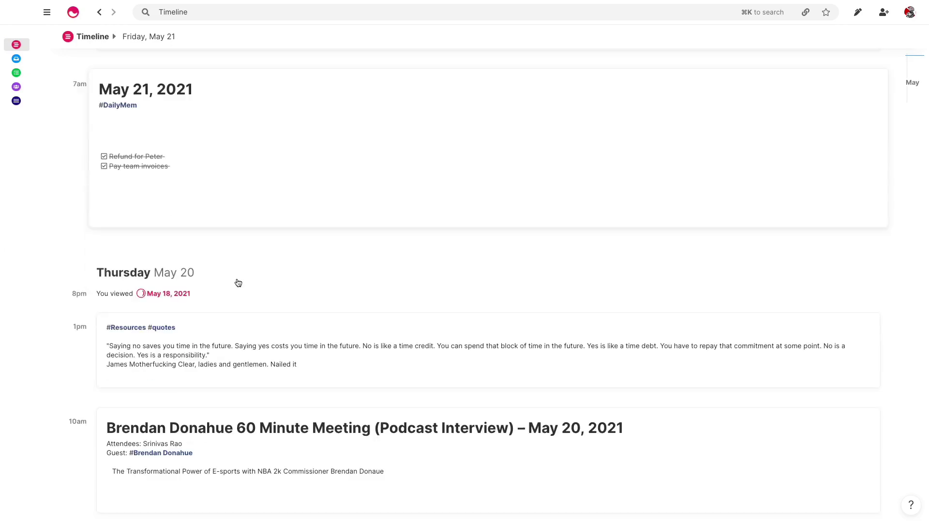
scroll(236, 282, down, 3)
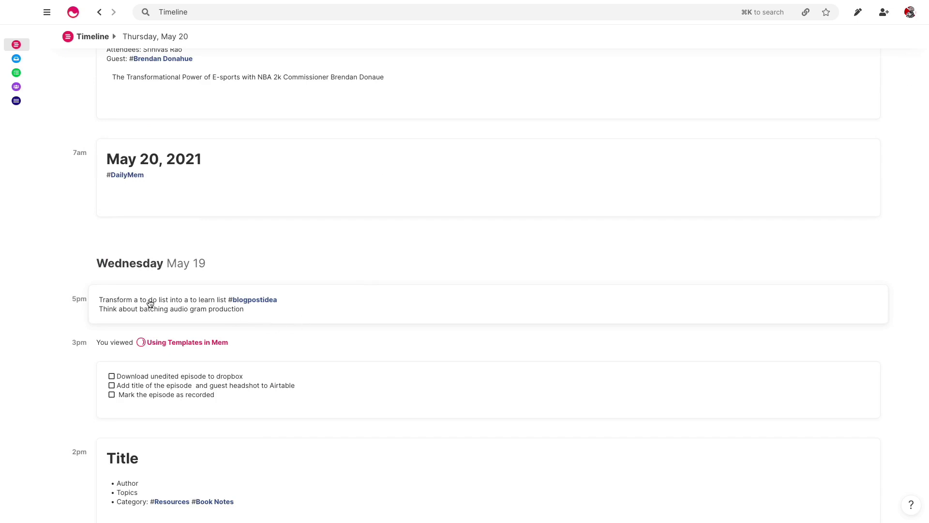
click(181, 311)
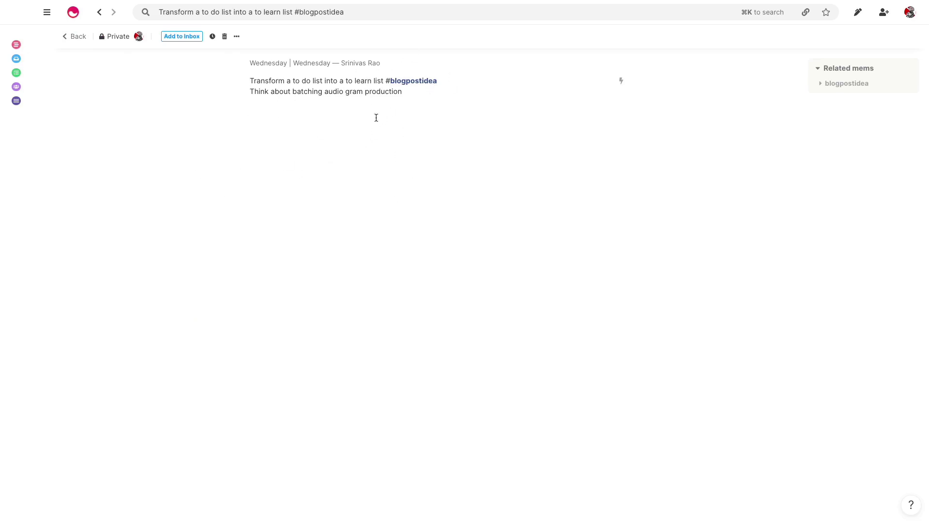
Open the 'How to Create a Spark File' note and add a #sparkfile tag after #mem-tips
click(67, 40)
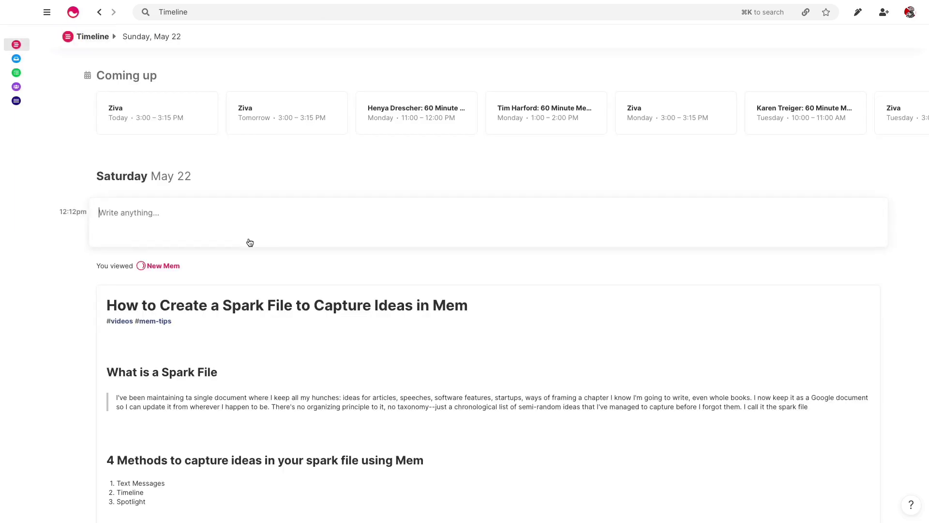
click(286, 372)
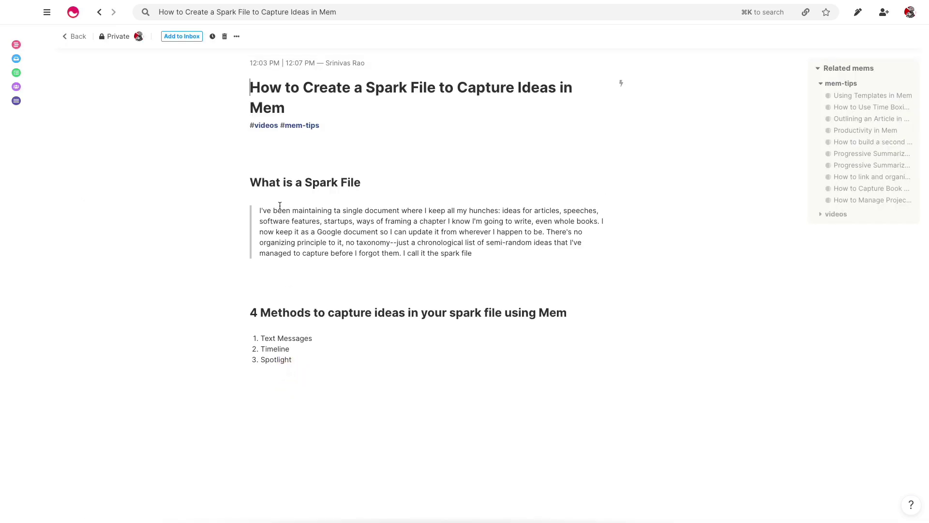
scroll(271, 260, down, 1)
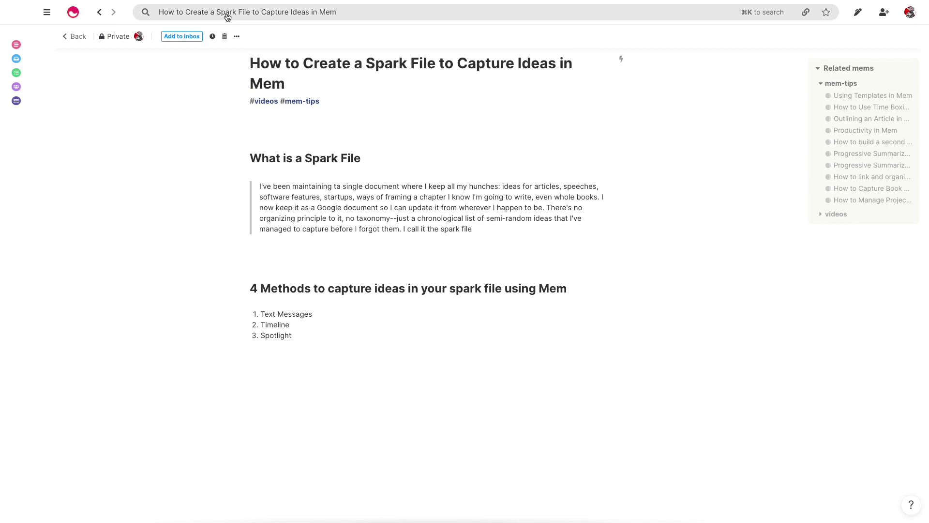
click(363, 107)
text(#s)
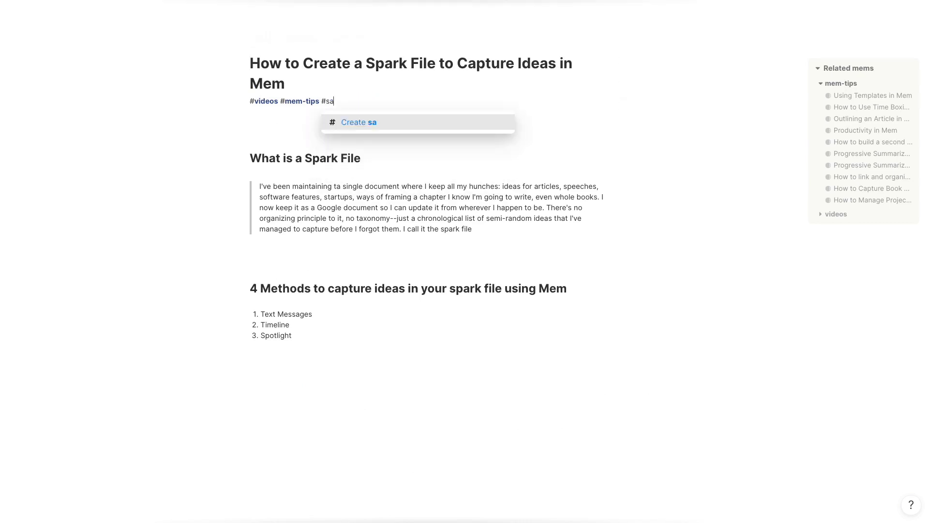
text(parkfile)
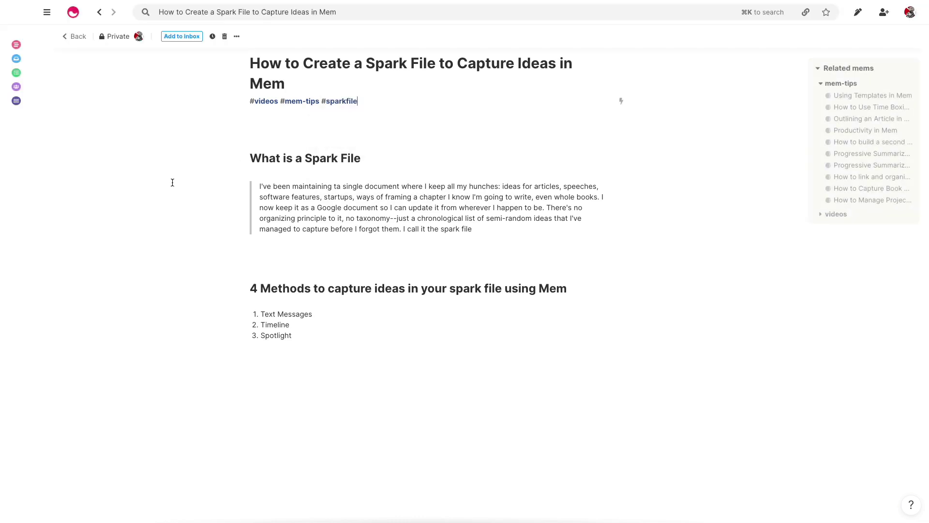
Expand the #sparkfile tag's full timeline, then return to the Spark File note
click(344, 100)
click(847, 60)
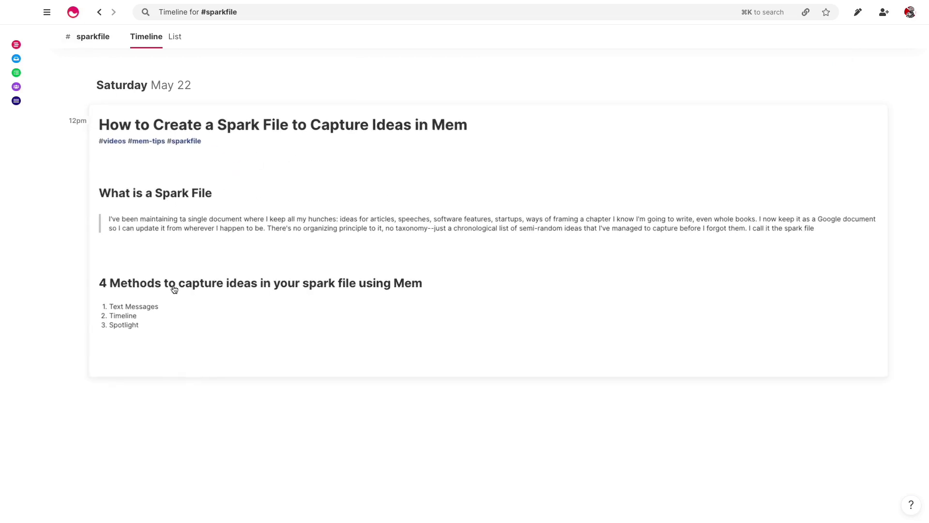
click(99, 12)
scroll(293, 309, down, 1)
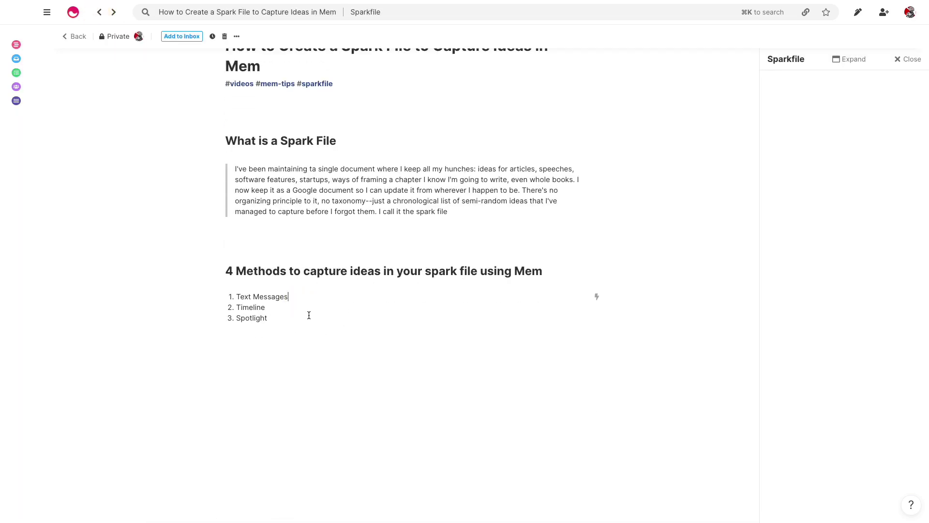
scroll(309, 318, up, 1)
scroll(310, 318, down, 1)
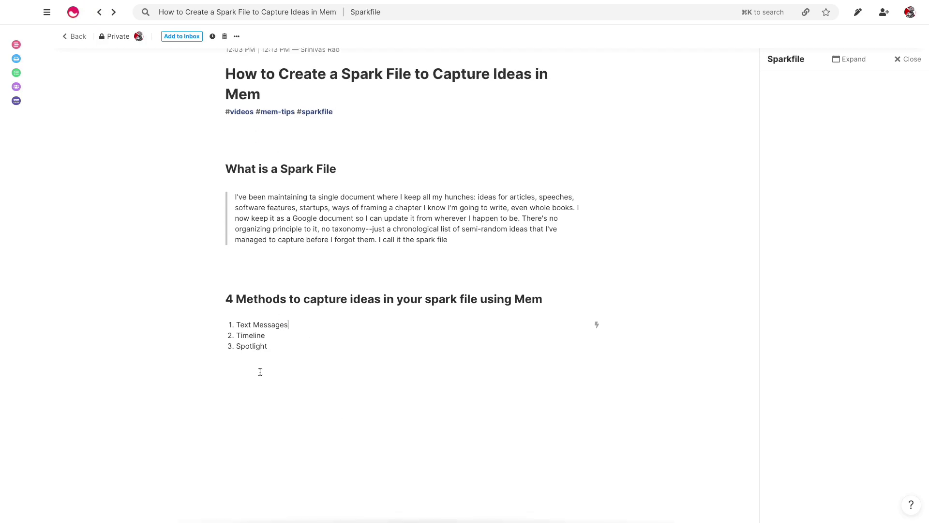
Write a new Timeline mem 'Distraction free writing app that leads to flow' tagged #sparkfile
mouse_move(19, 100)
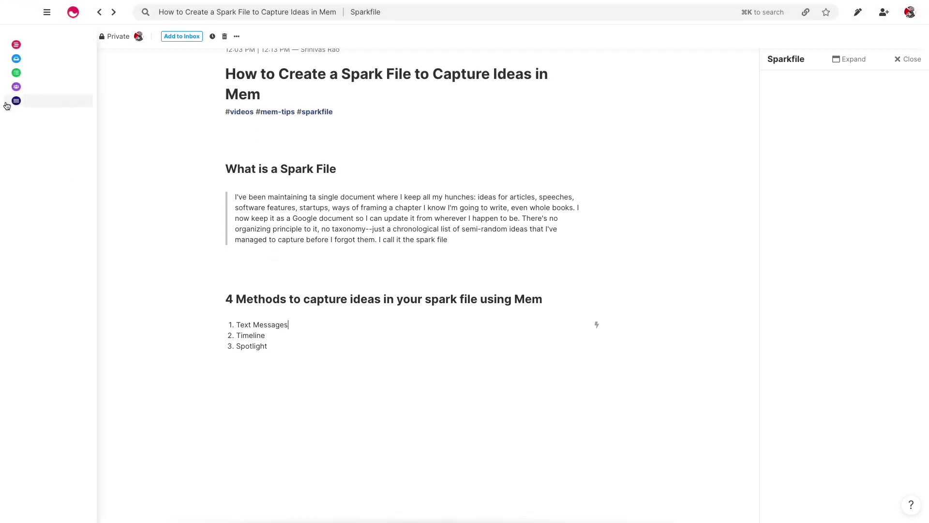
click(27, 46)
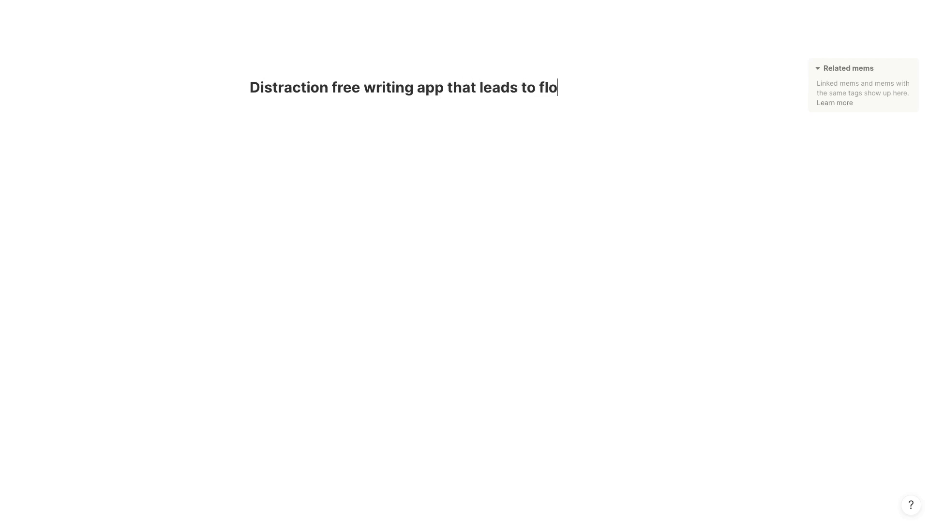
key(Return)
text(#spar)
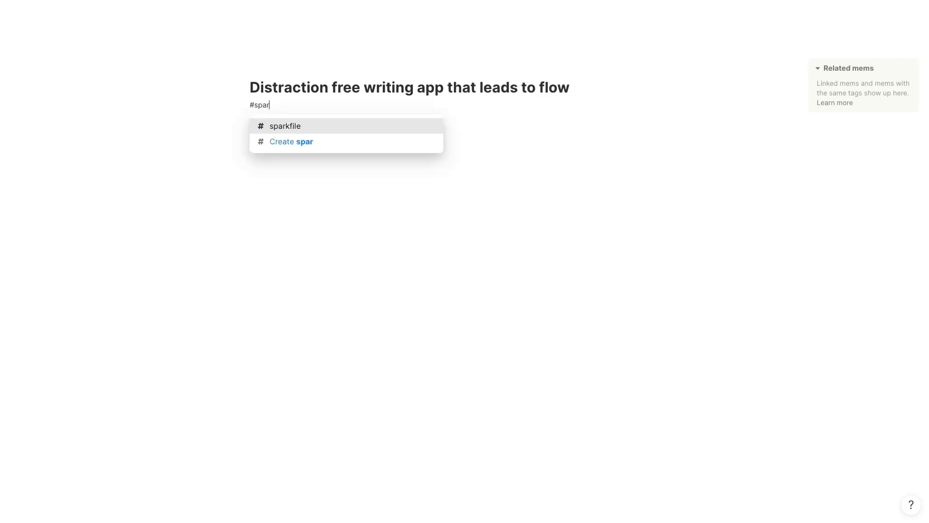
key(Return)
Expand the #sparkfile timeline showing both mems and open the Spark File note
click(270, 105)
click(853, 60)
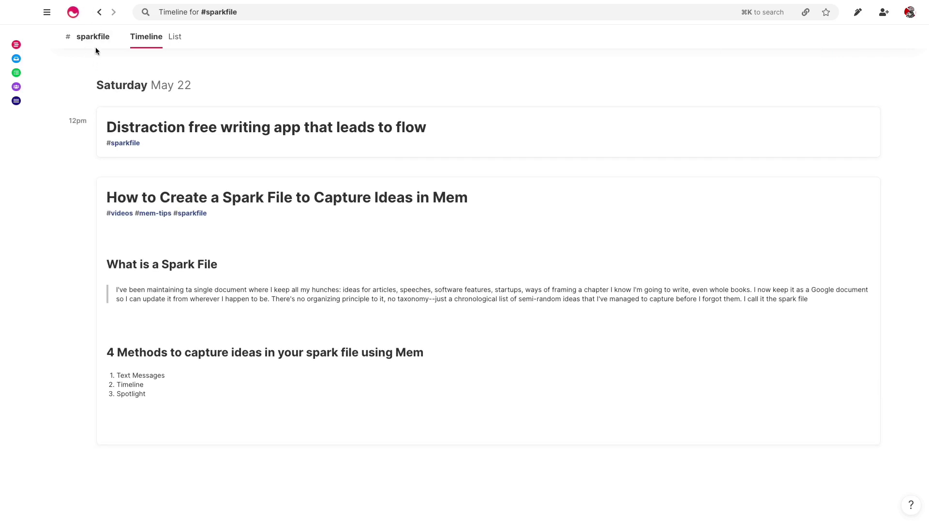
click(234, 214)
scroll(324, 205, down, 1)
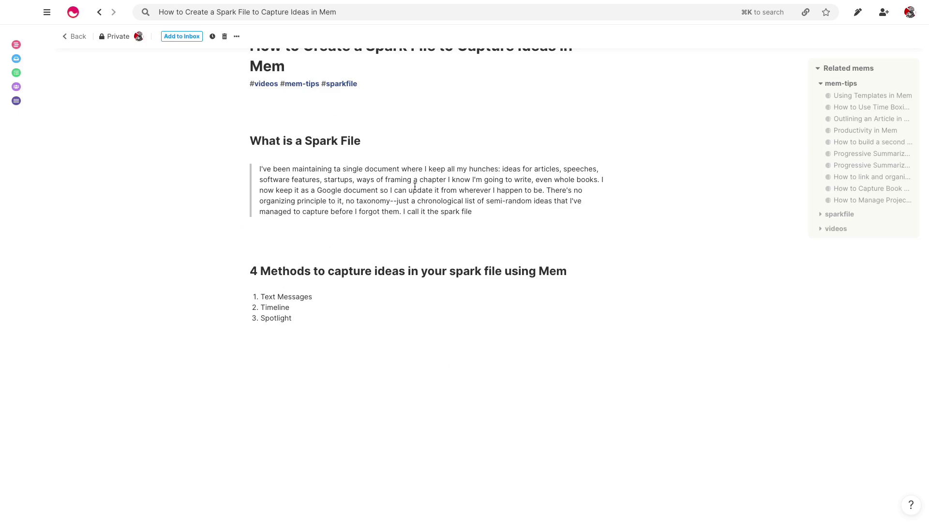
Select 'Pretty straightforward then: Define your rules. Live by them.' in the Medium Stoics article
mouse_move(428, 515)
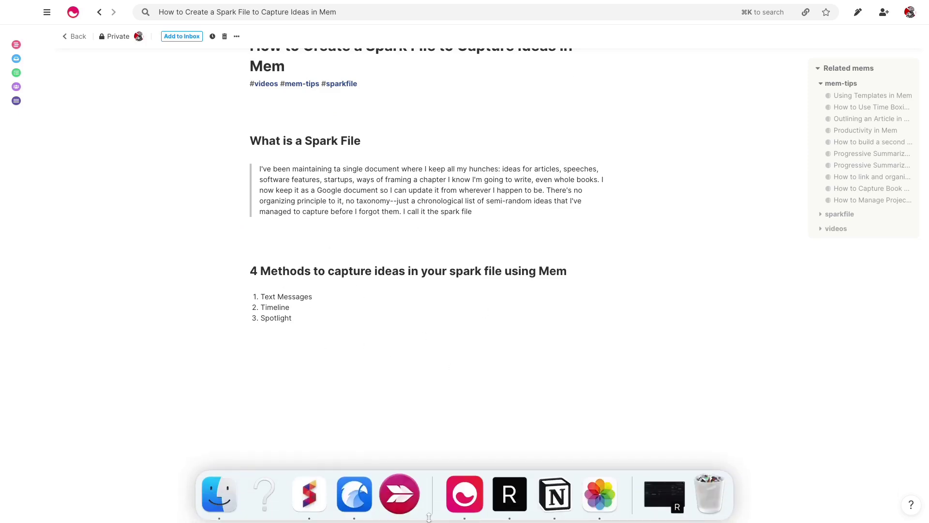
click(309, 494)
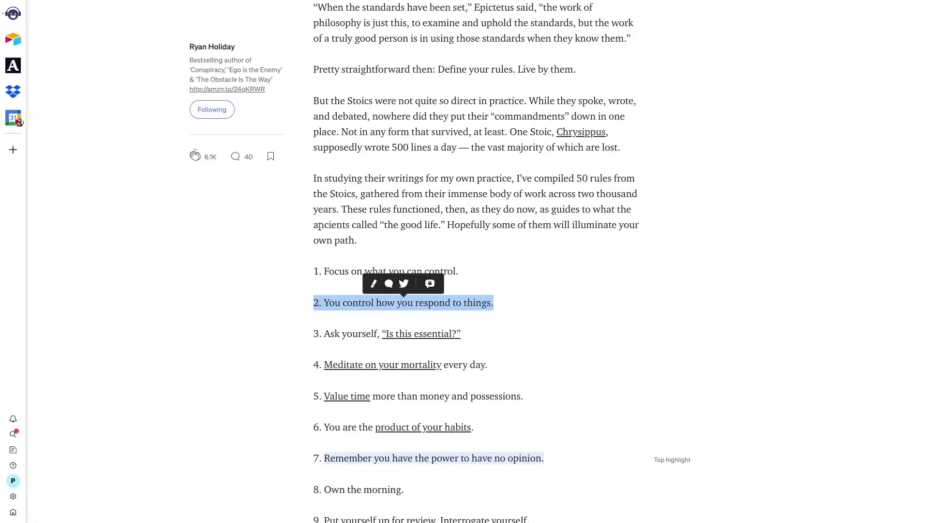
scroll(401, 220, up, 1)
scroll(401, 220, up, 10)
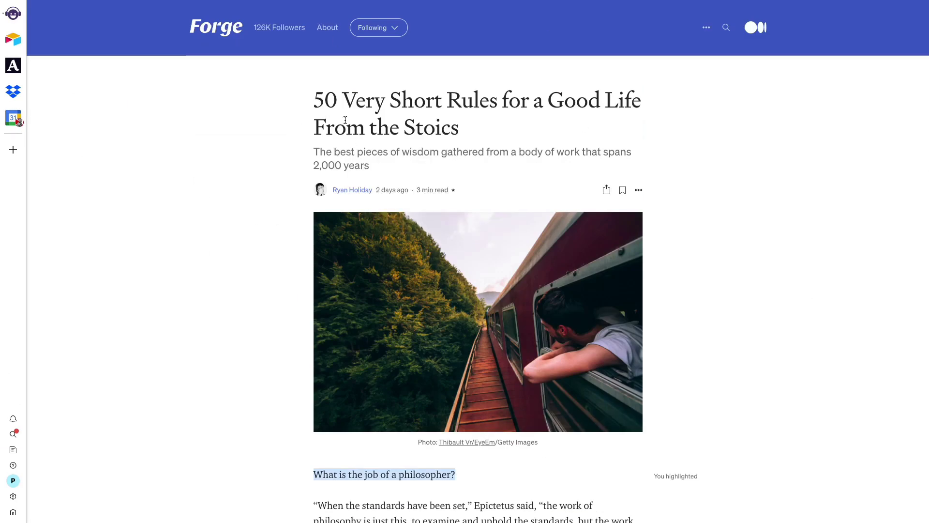
scroll(478, 117, down, 5)
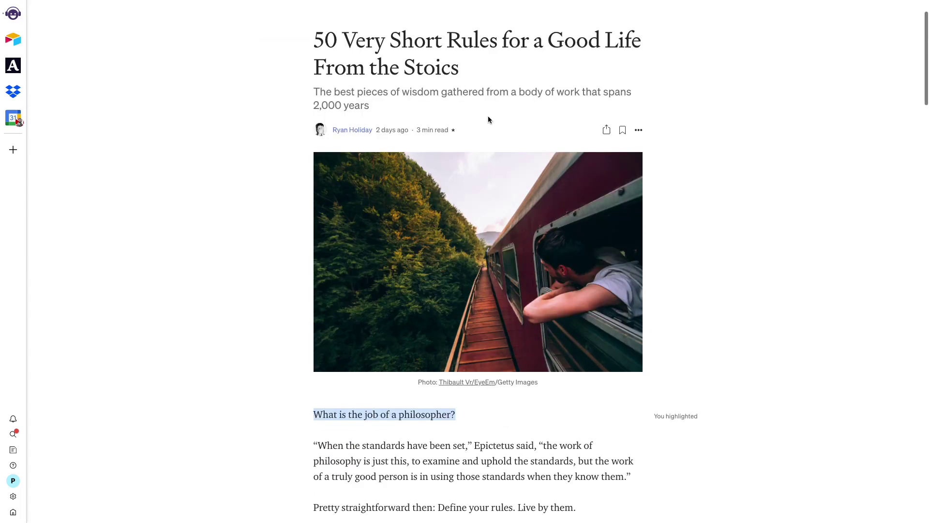
scroll(373, 290, down, 1)
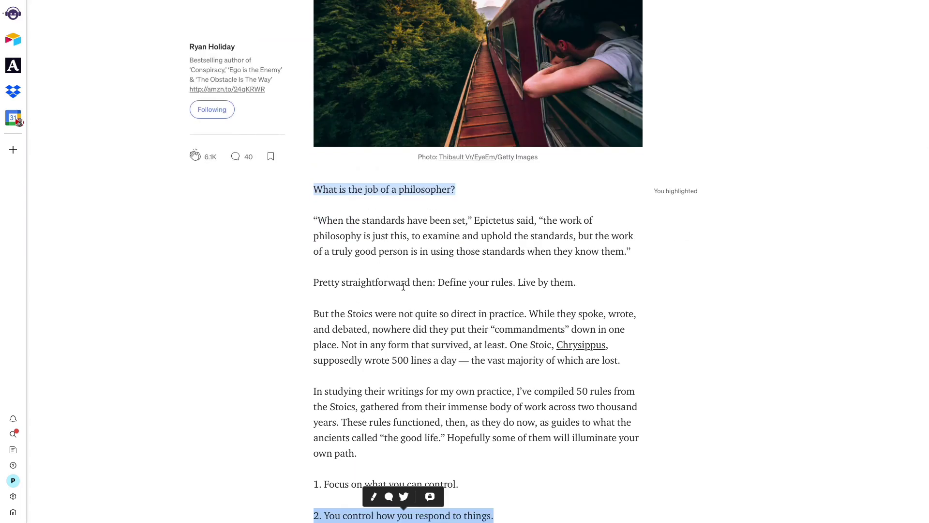
triple_click(403, 286)
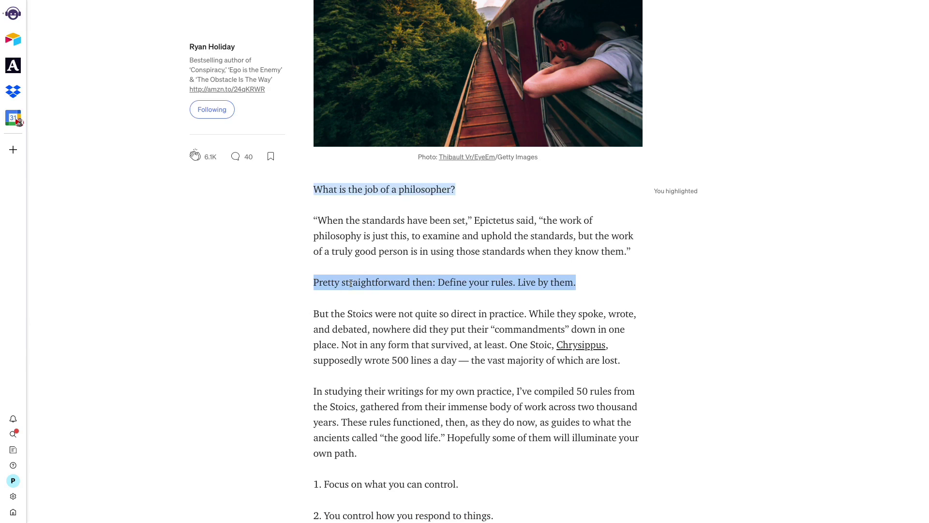
Clip the selected Medium line with Mem Spotlight as a new mem tagged #sparkfile
key(super+shift+space)
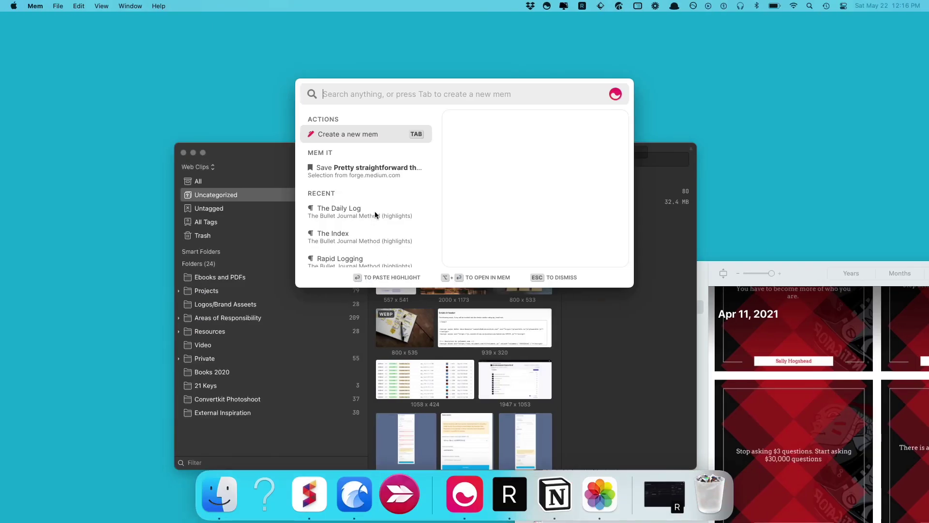
mouse_move(387, 169)
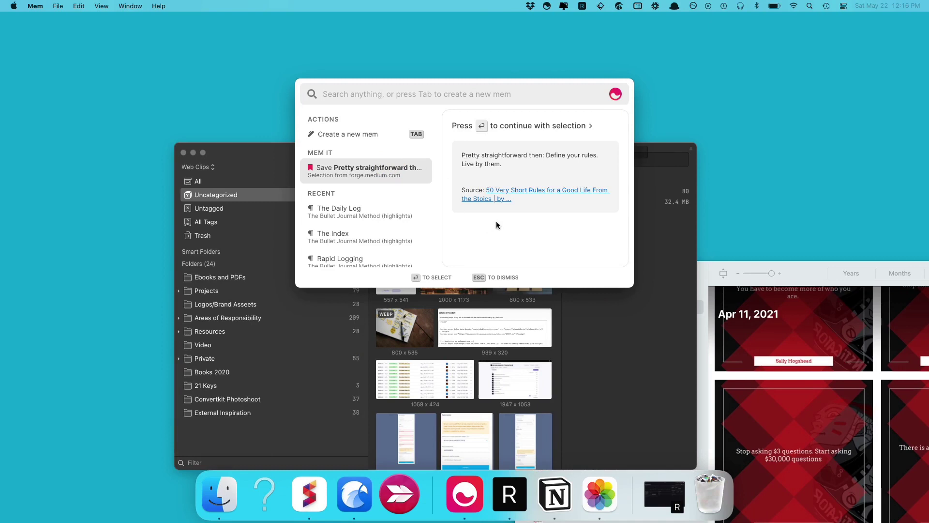
key(Return)
key(Return)
key(Return)
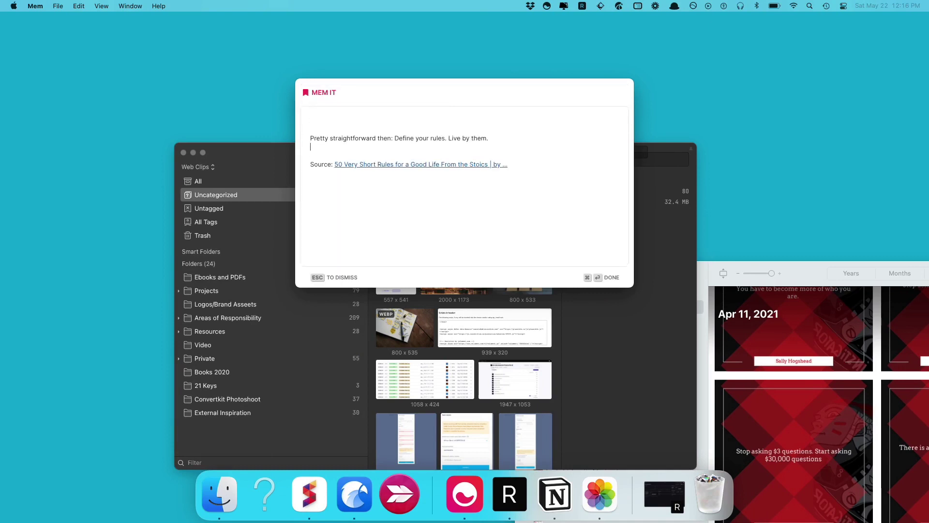
text(#sparkfile)
key(super+Return)
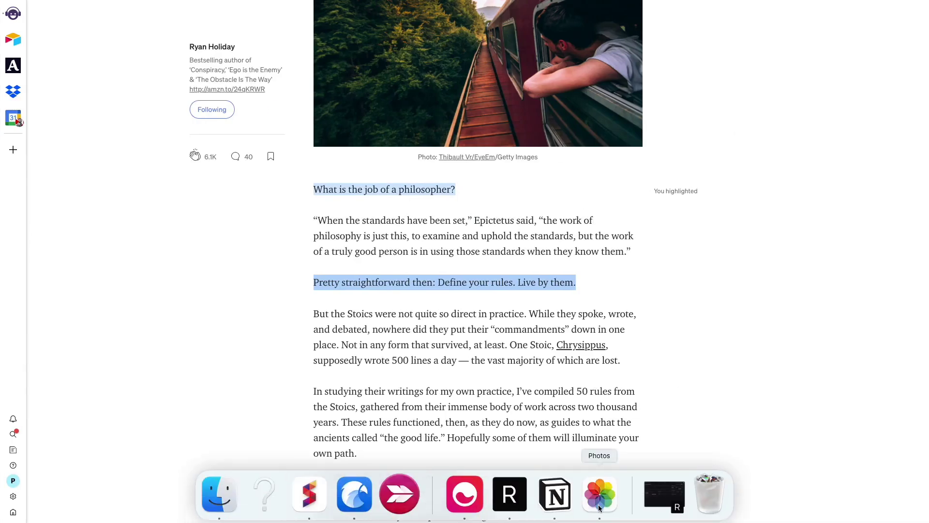
Expand the #sparkfile timeline and check its three mems, including the clipped Medium line
click(465, 491)
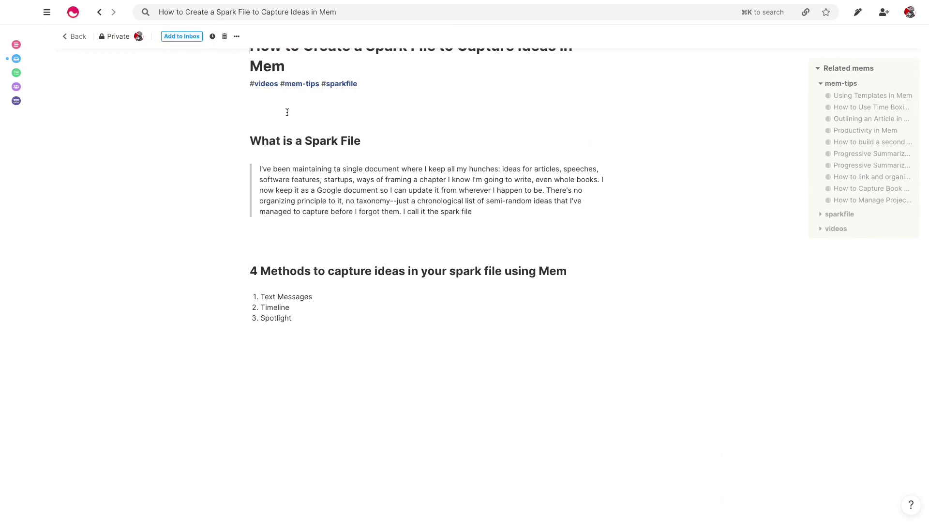
click(329, 84)
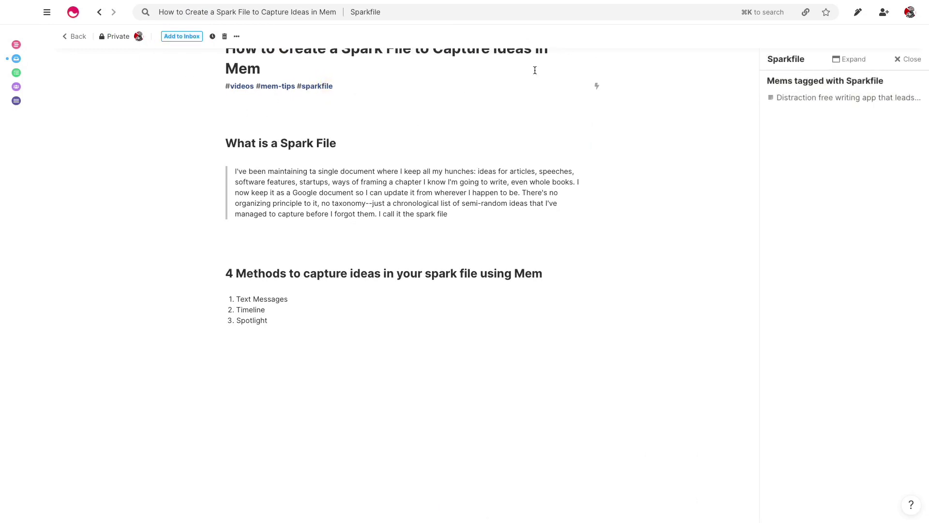
click(835, 59)
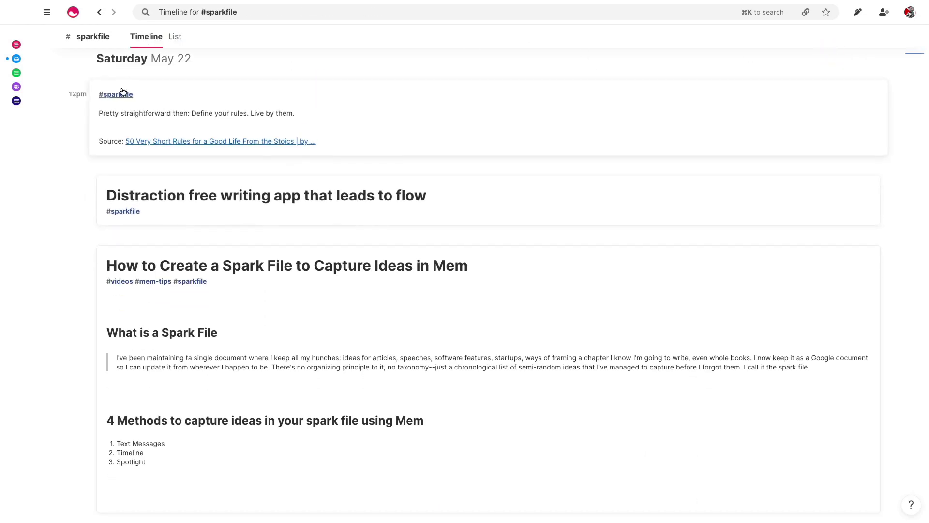
scroll(139, 220, up, 1)
scroll(230, 181, down, 1)
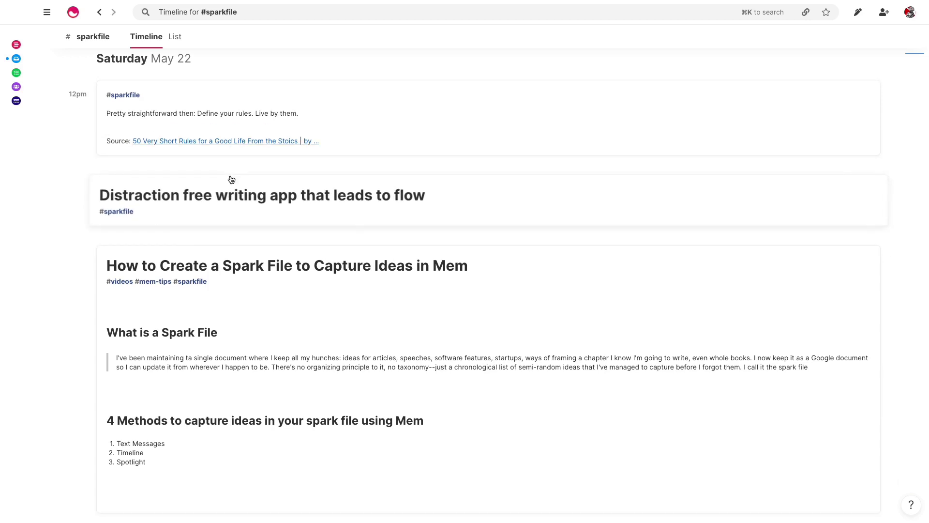
scroll(261, 402, up, 1)
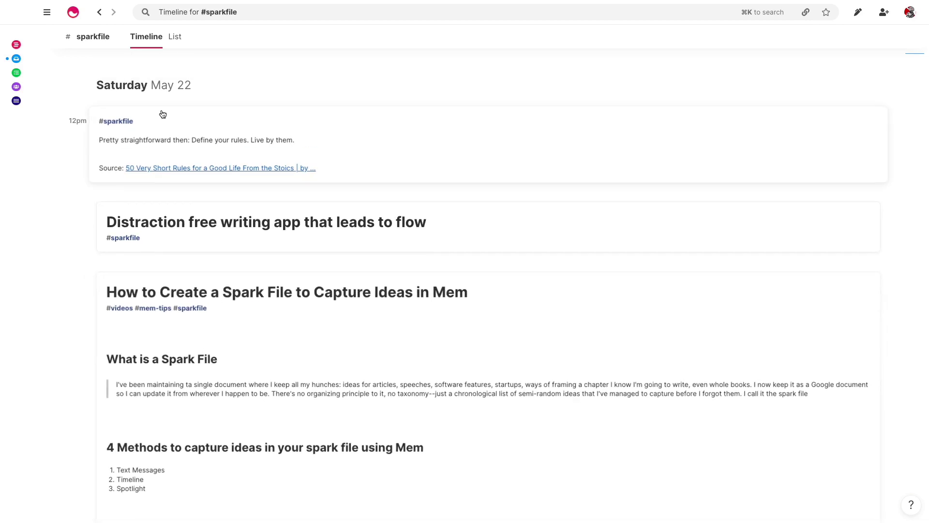
scroll(151, 284, down, 1)
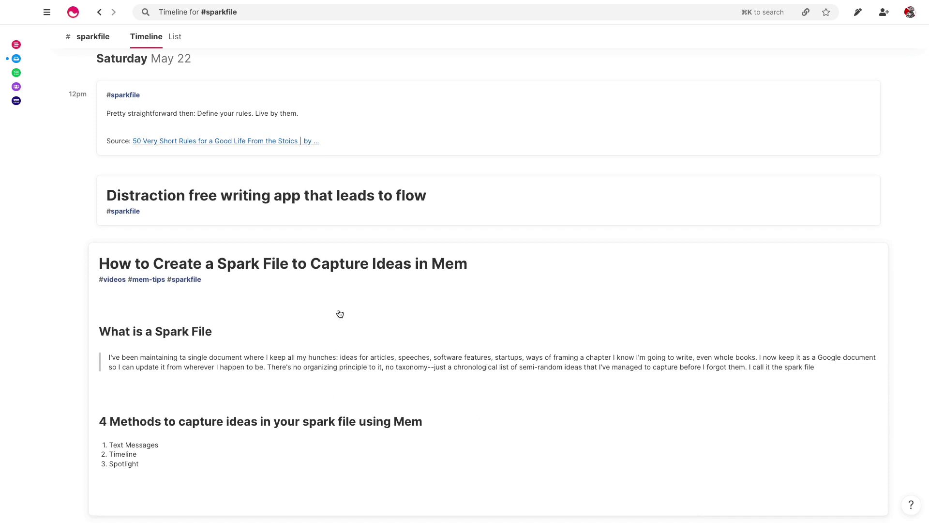
click(314, 397)
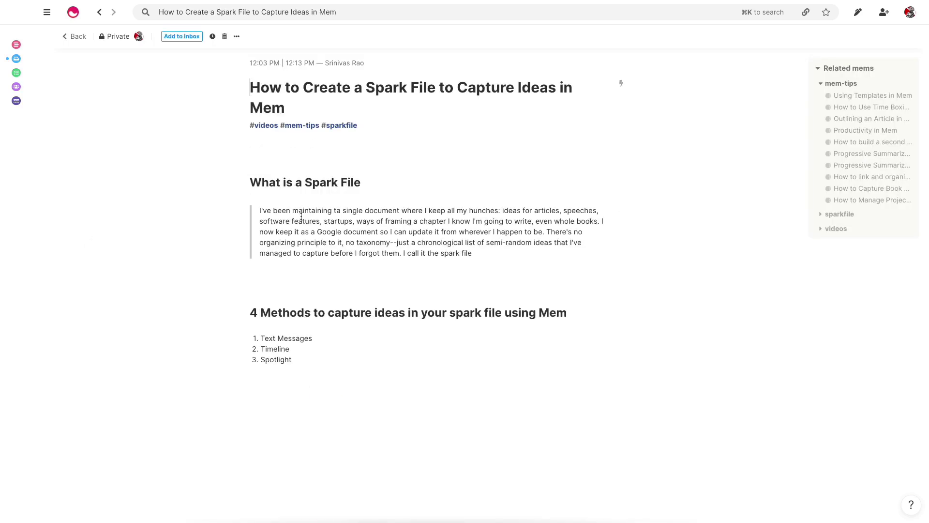
scroll(307, 303, down, 1)
scroll(307, 303, up, 1)
scroll(307, 303, up, 1)
scroll(307, 305, down, 1)
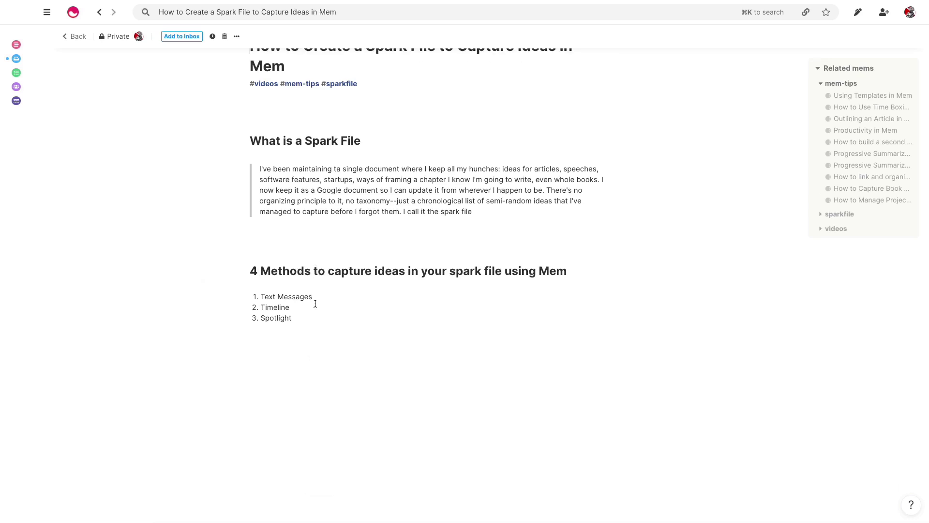
click(257, 430)
scroll(256, 290, up, 1)
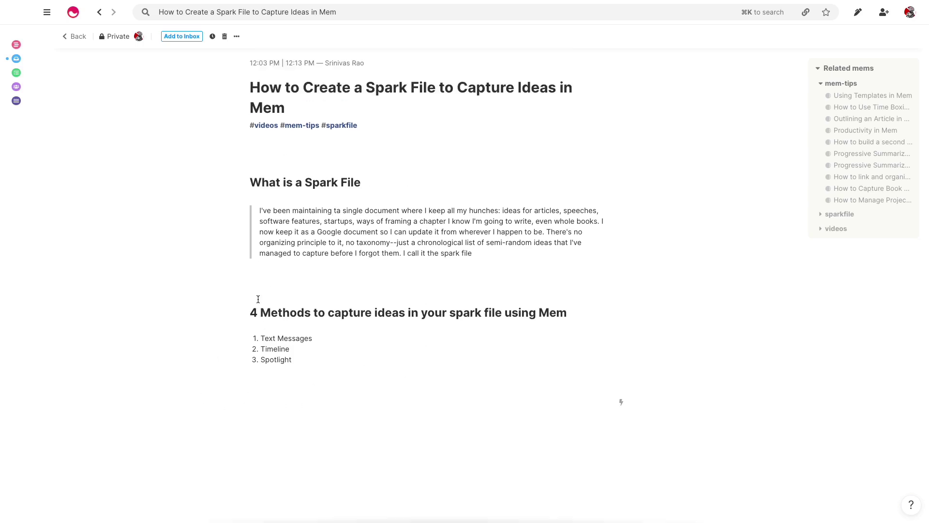
scroll(264, 283, down, 1)
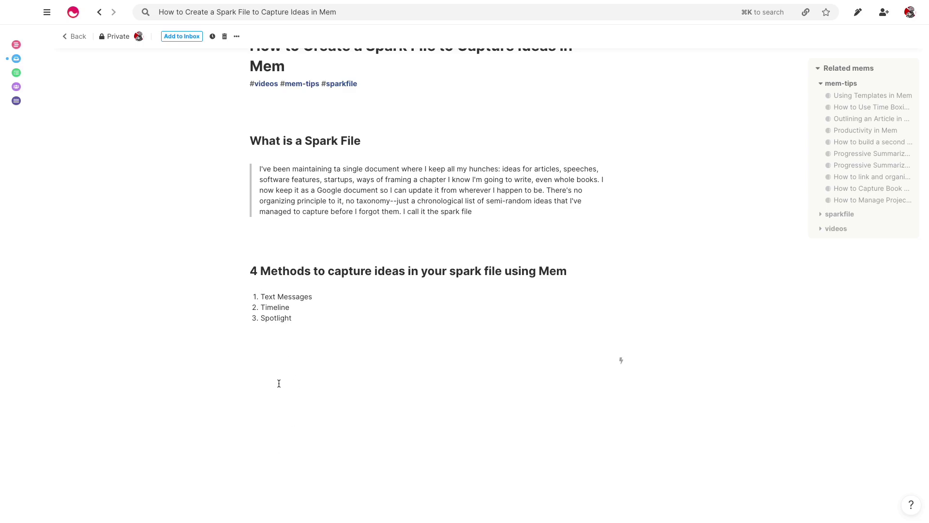
scroll(278, 382, up, 1)
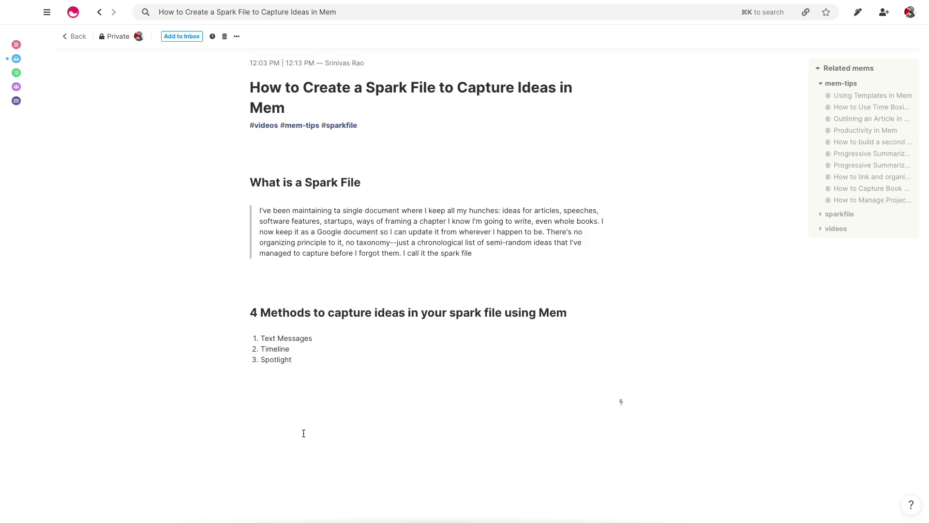
scroll(295, 411, down, 1)
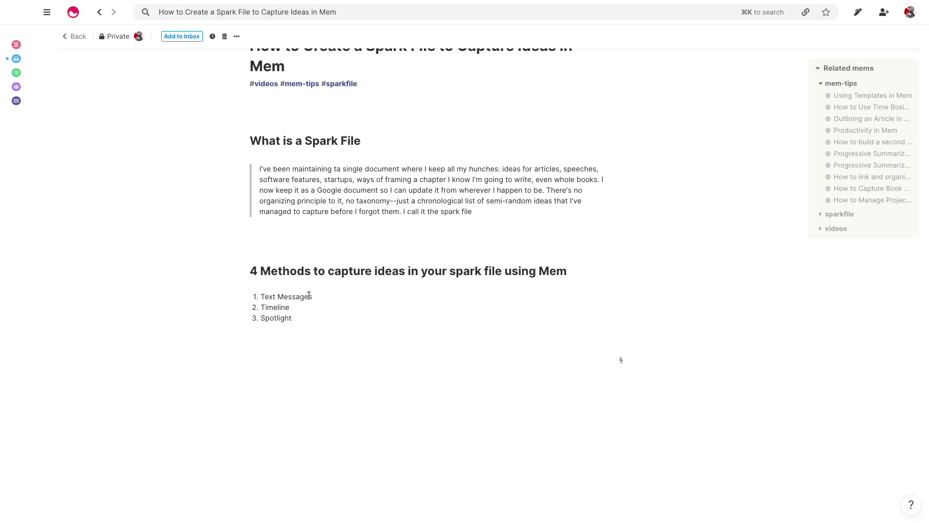
scroll(295, 393, up, 1)
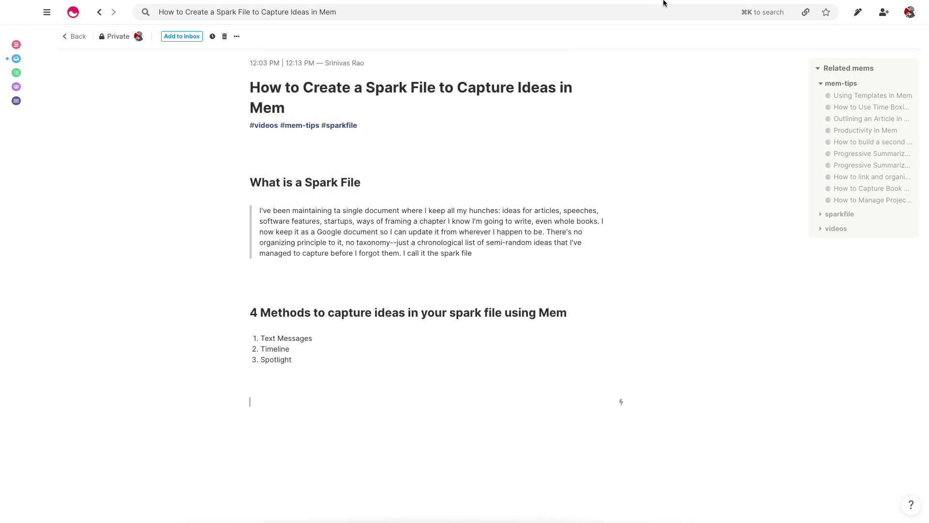